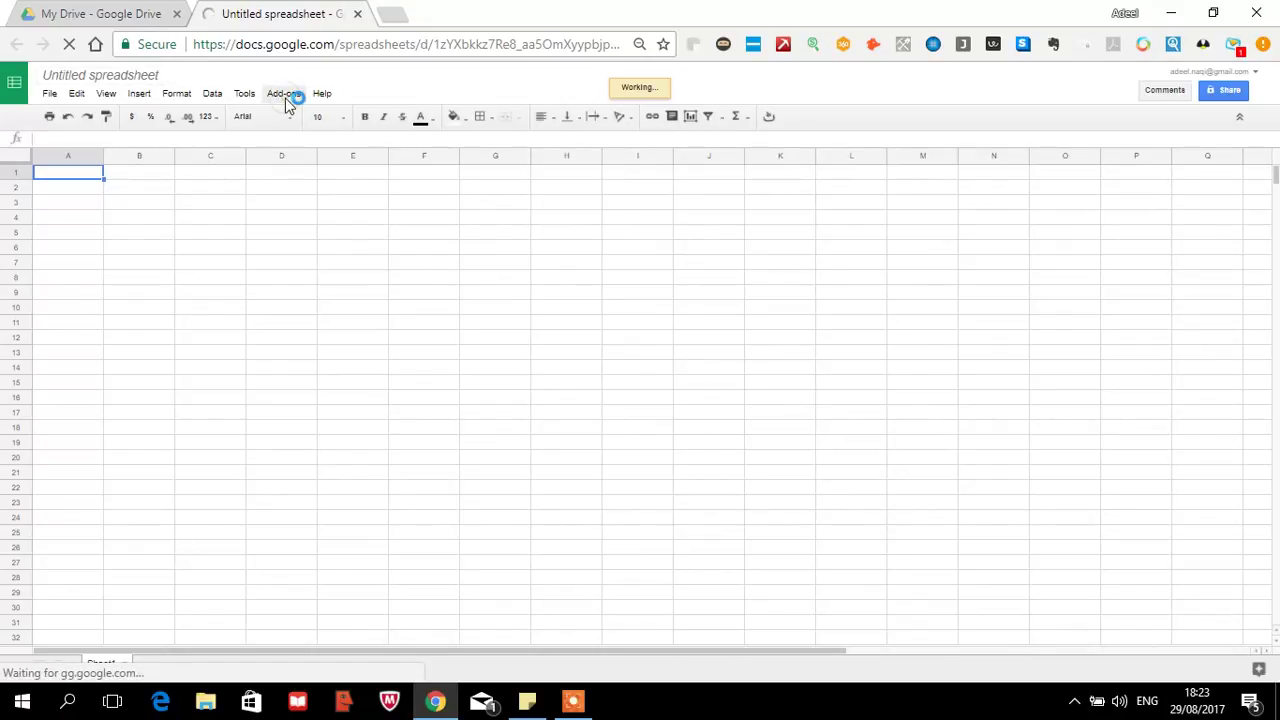
{"action": "left_click", "coordinate": [288, 98]}
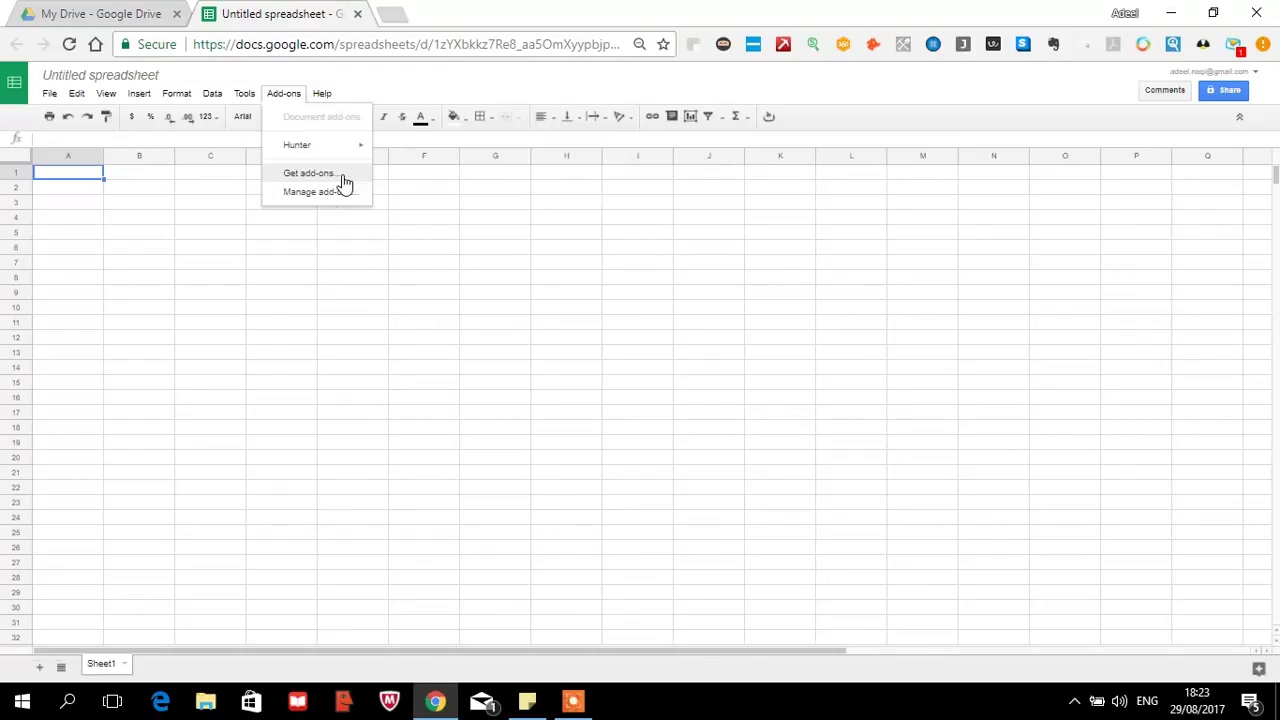
{"action": "left_click", "coordinate": [349, 176]}
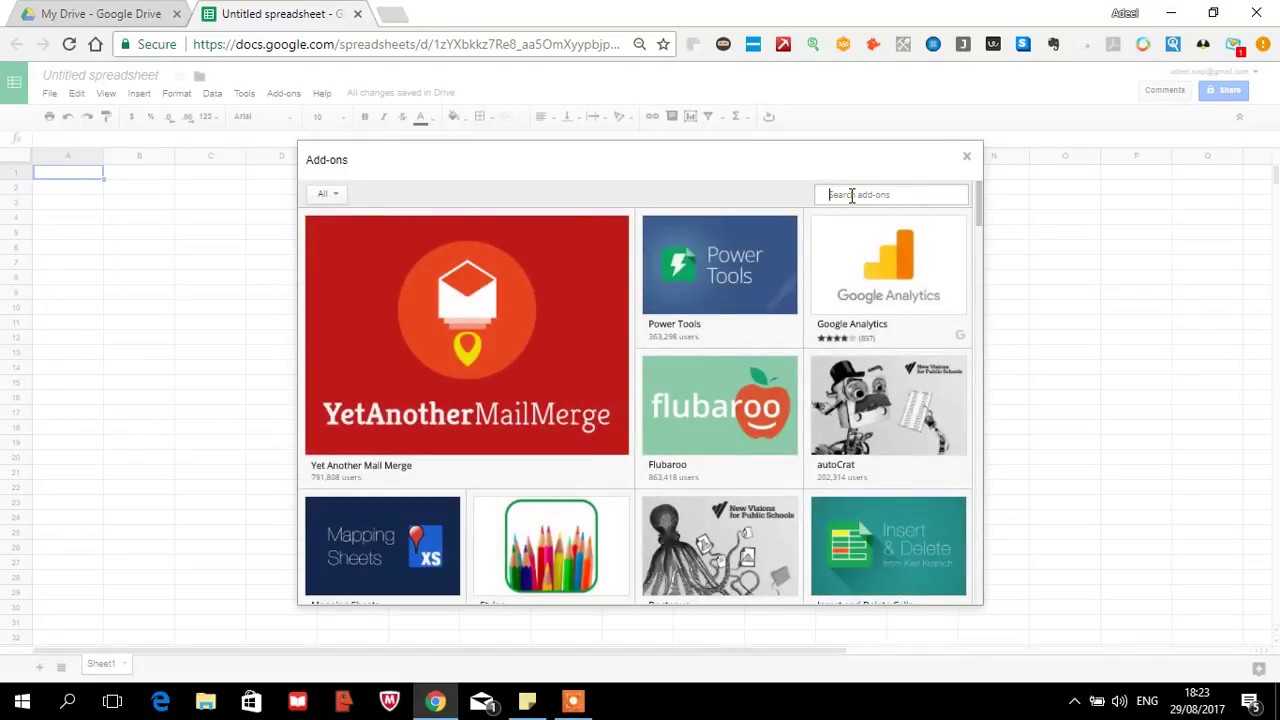
{"action": "type", "text": "Hunter"}
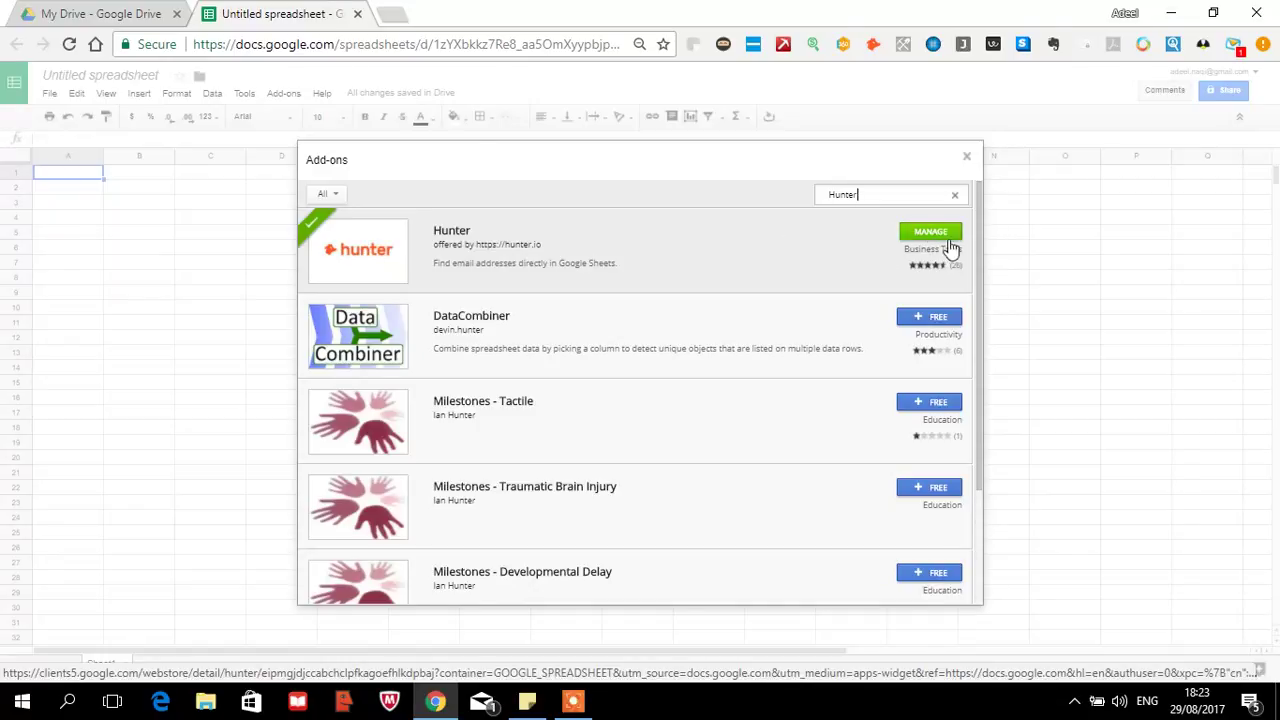
{"action": "left_click", "coordinate": [967, 157]}
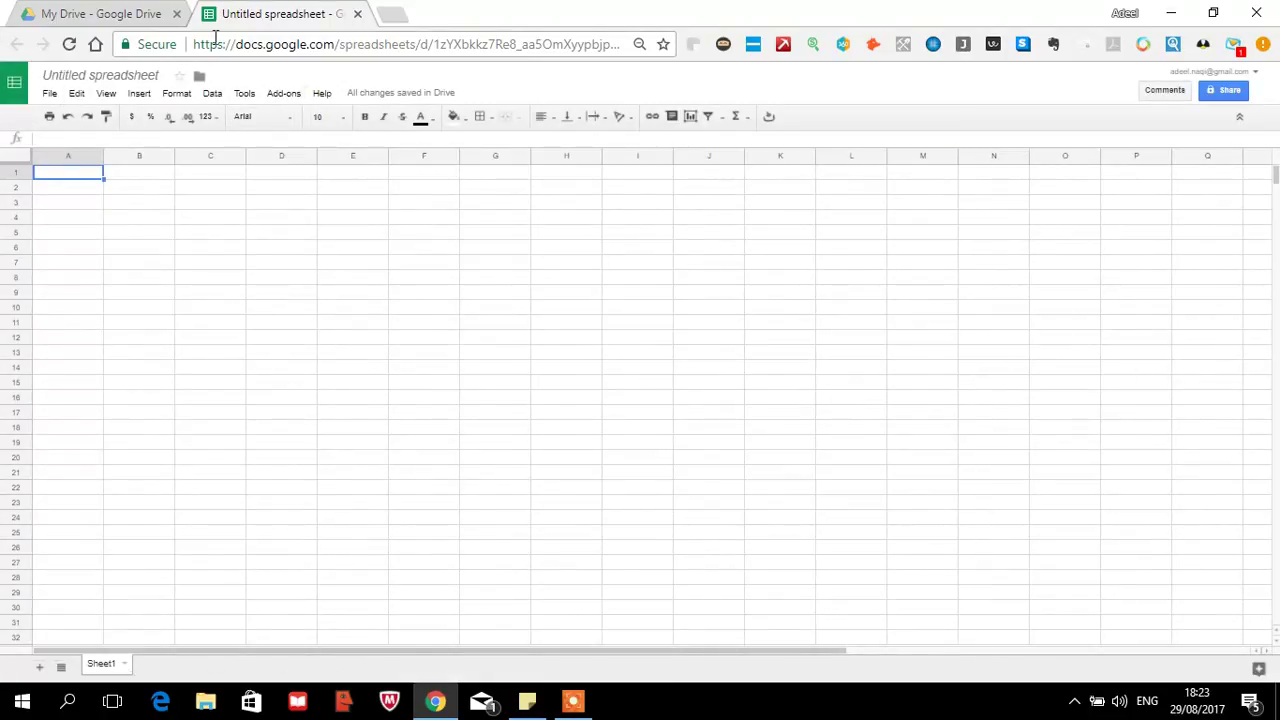
Launch the Hunter add-on from the Add-ons menu and close the My Drive browser tab
{"action": "left_click", "coordinate": [289, 97]}
{"action": "mouse_move", "coordinate": [313, 150]}
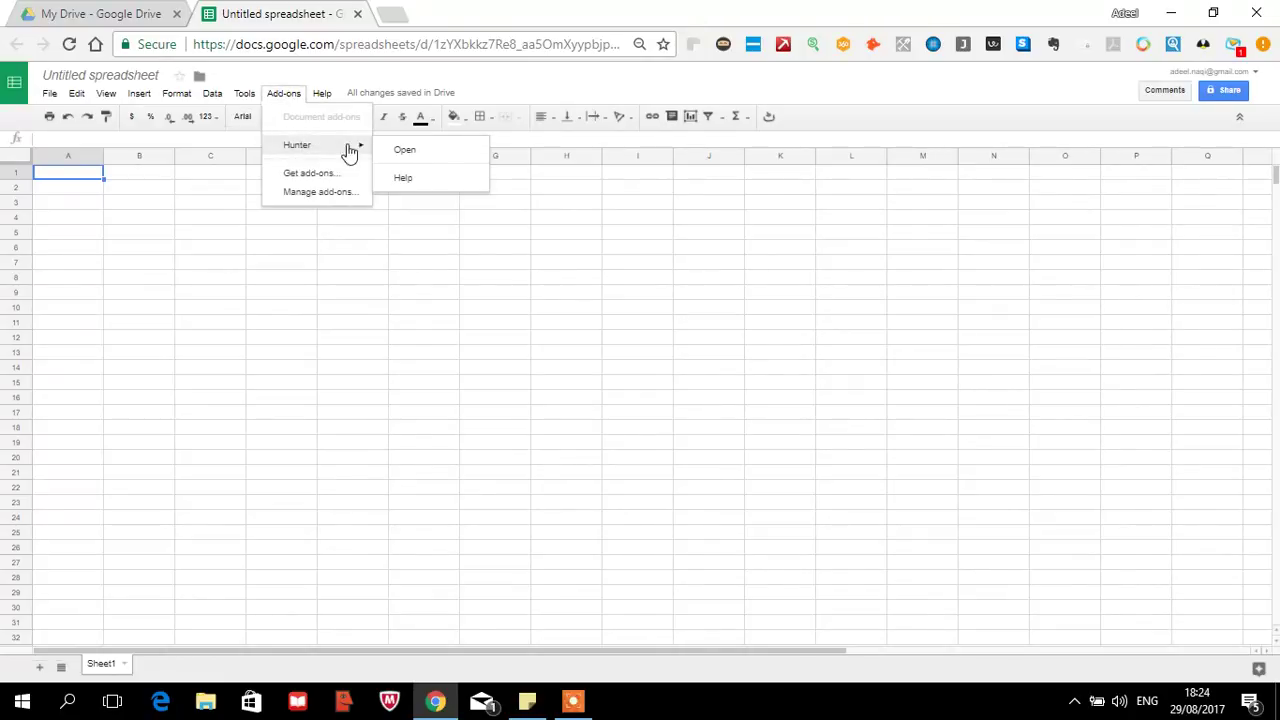
{"action": "left_click", "coordinate": [405, 151]}
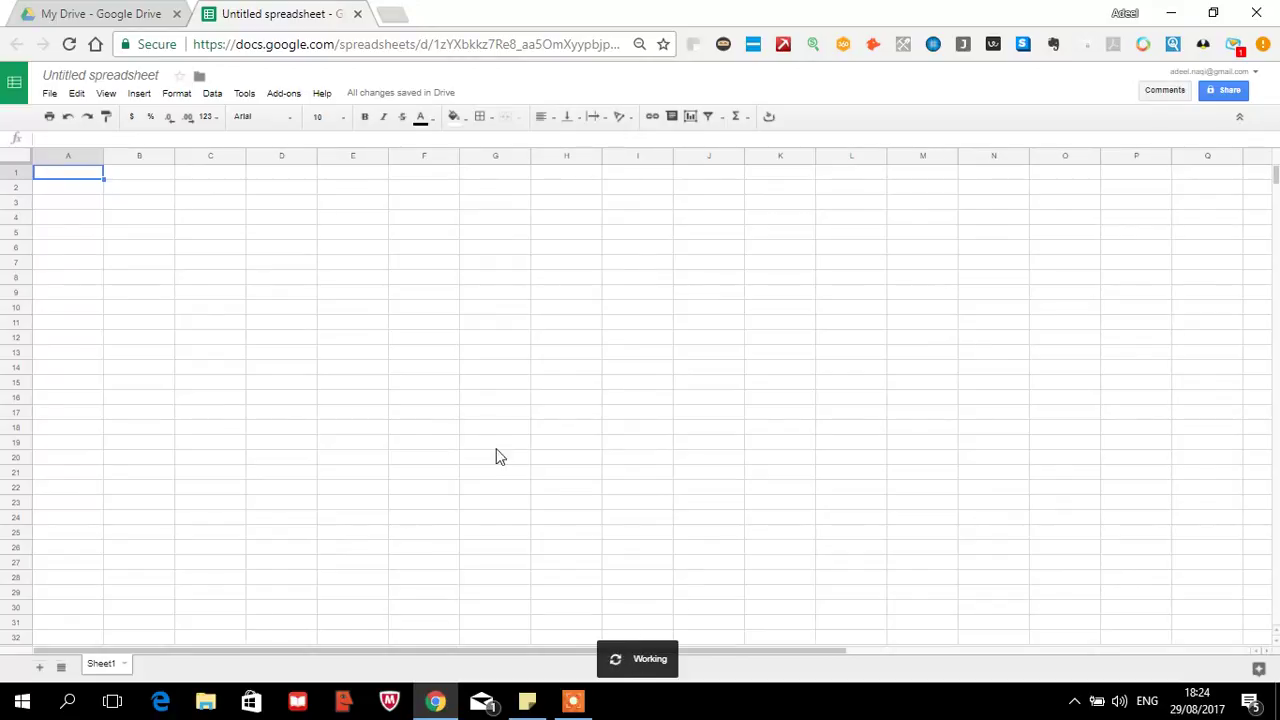
{"action": "left_click", "coordinate": [598, 350]}
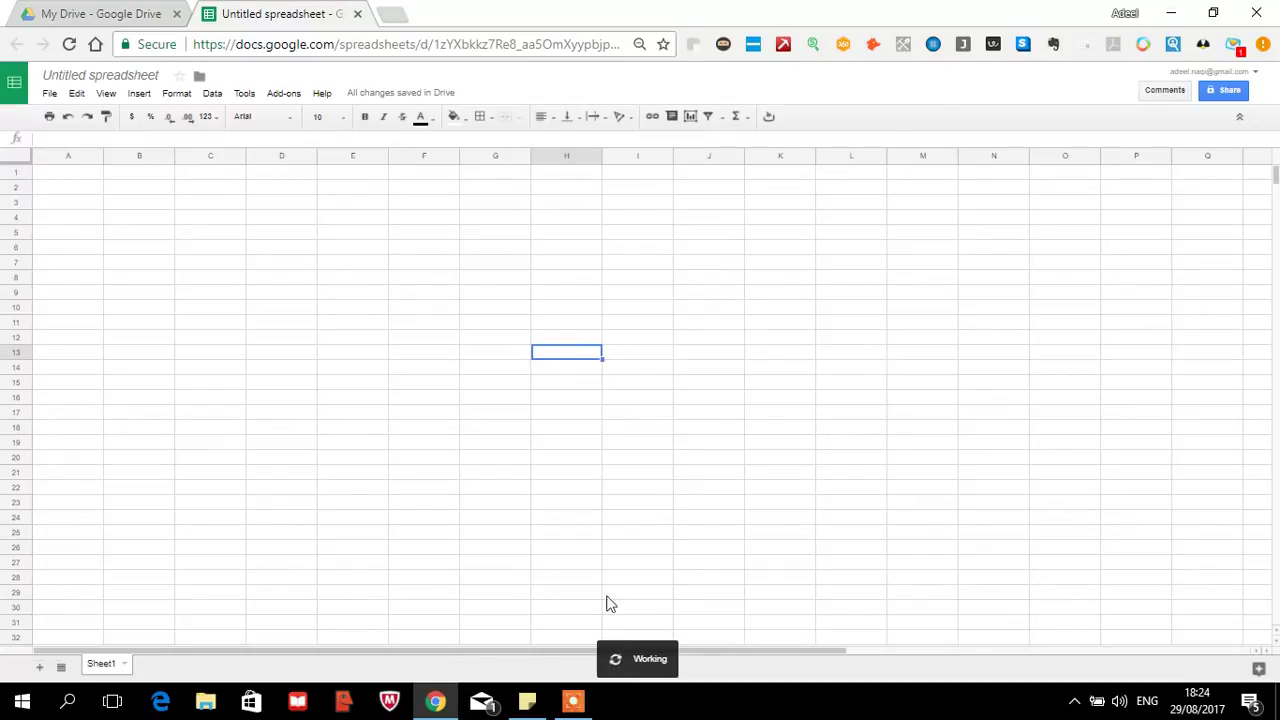
{"action": "left_click", "coordinate": [177, 14]}
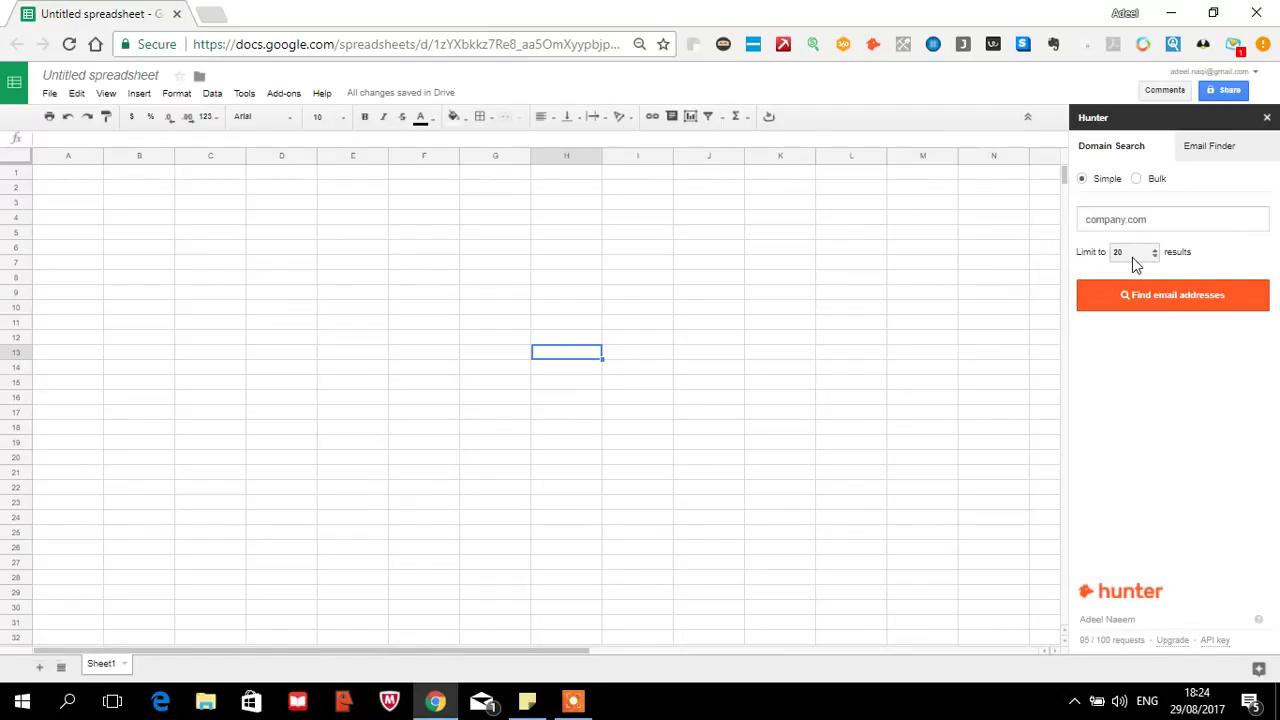
Run a Hunter domain search for fluor.com and review the result-limit options
{"action": "left_click", "coordinate": [1133, 222]}
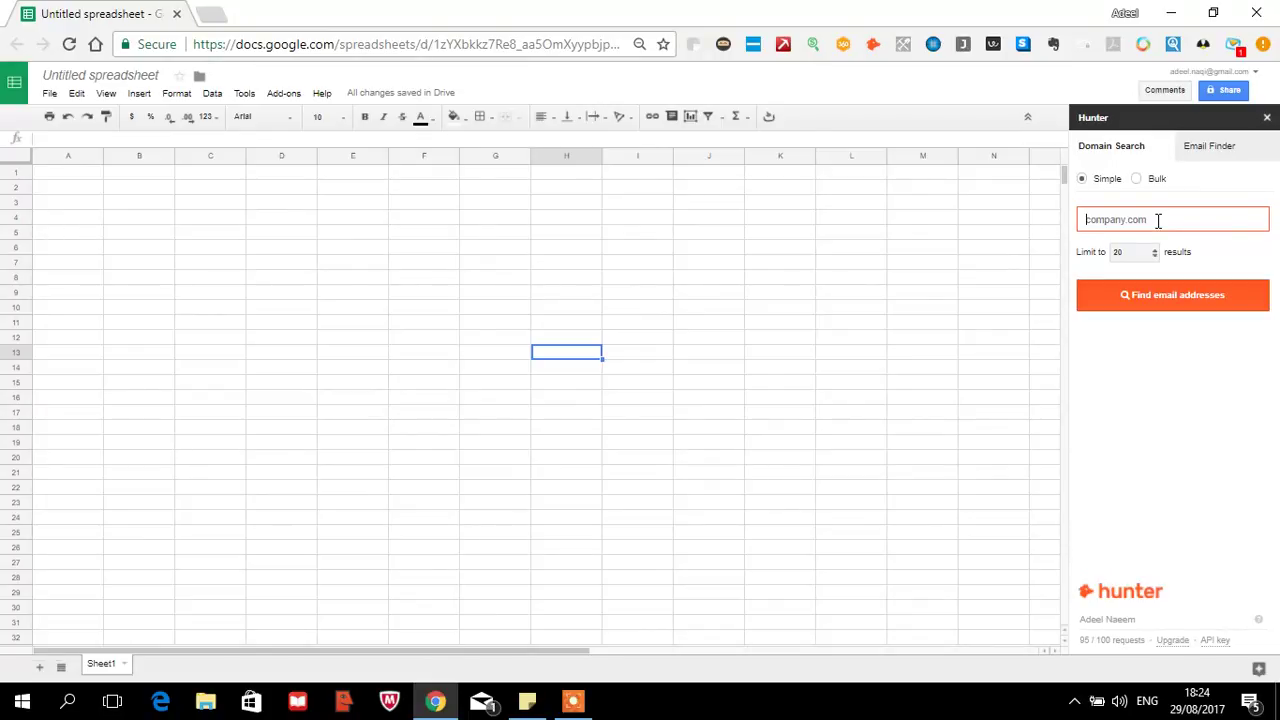
{"action": "type", "text": "fluor.com"}
{"action": "key", "text": "Return"}
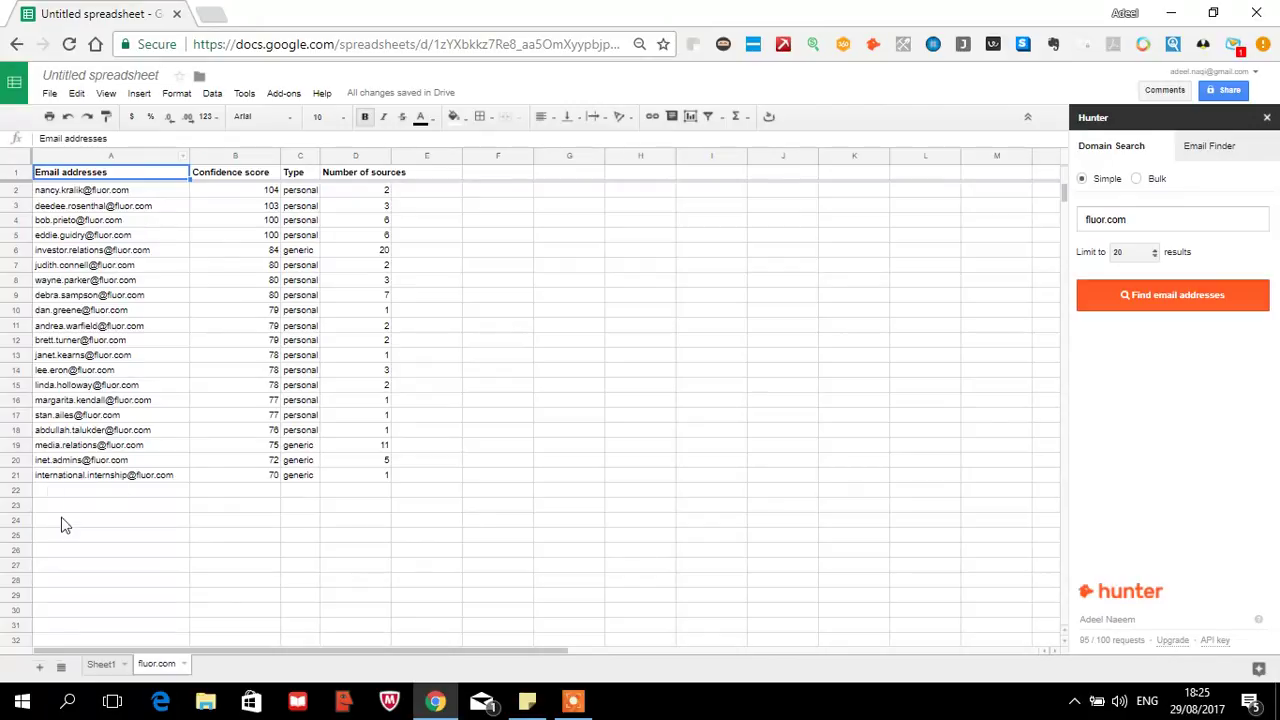
{"action": "left_click", "coordinate": [1152, 254]}
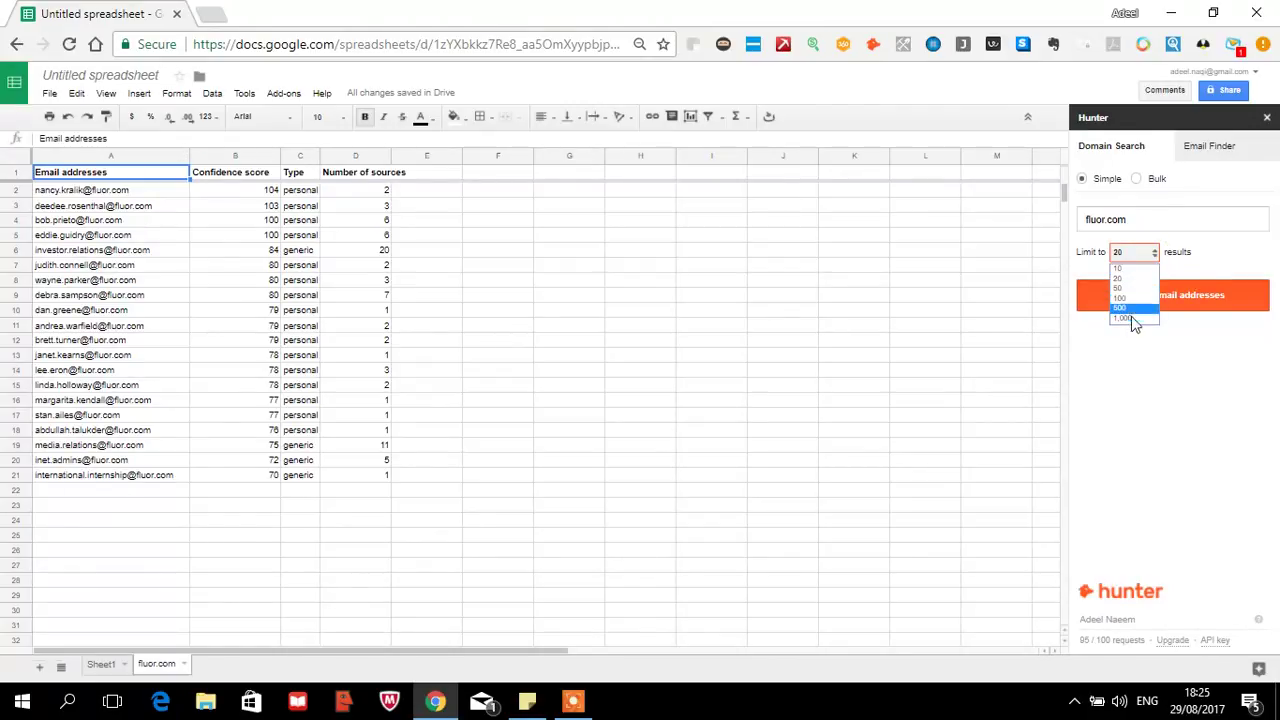
Replace the Hunter domain with berkeleyeng.com and run the email search
{"action": "left_click", "coordinate": [1137, 220]}
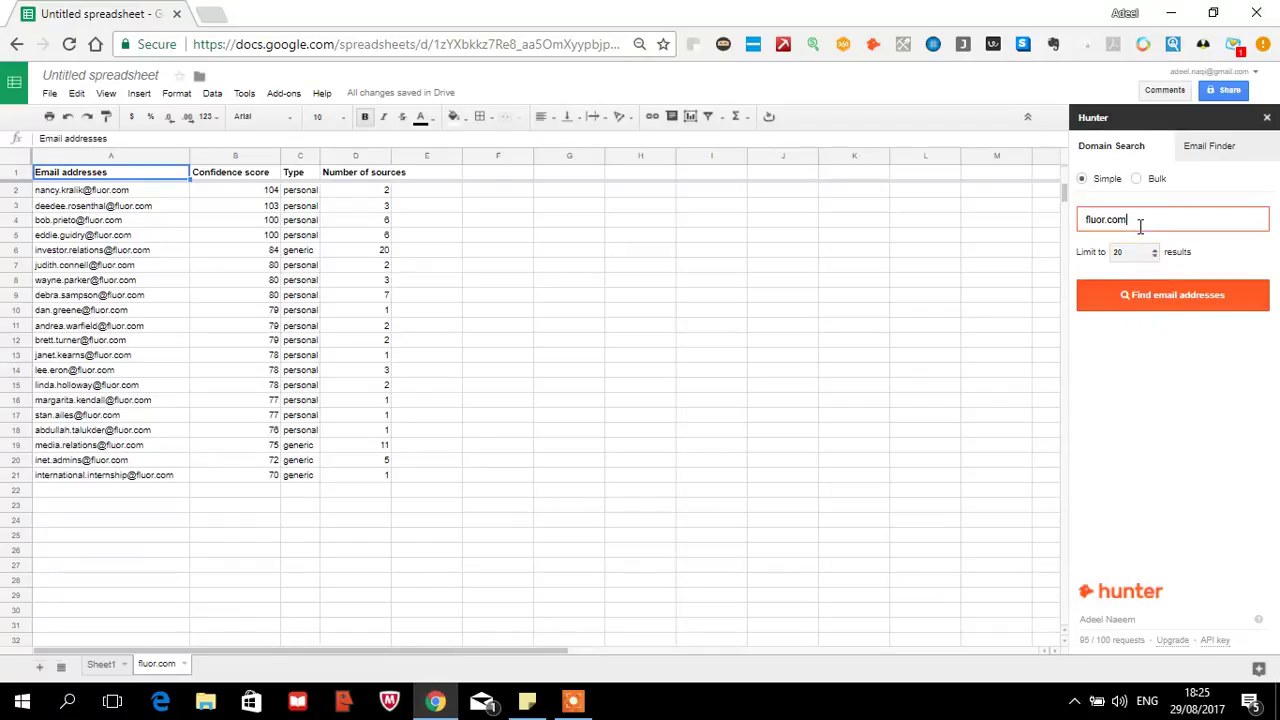
{"action": "left_click_drag", "start_coordinate": [1137, 220], "coordinate": [1057, 225]}
{"action": "key", "text": "End"}
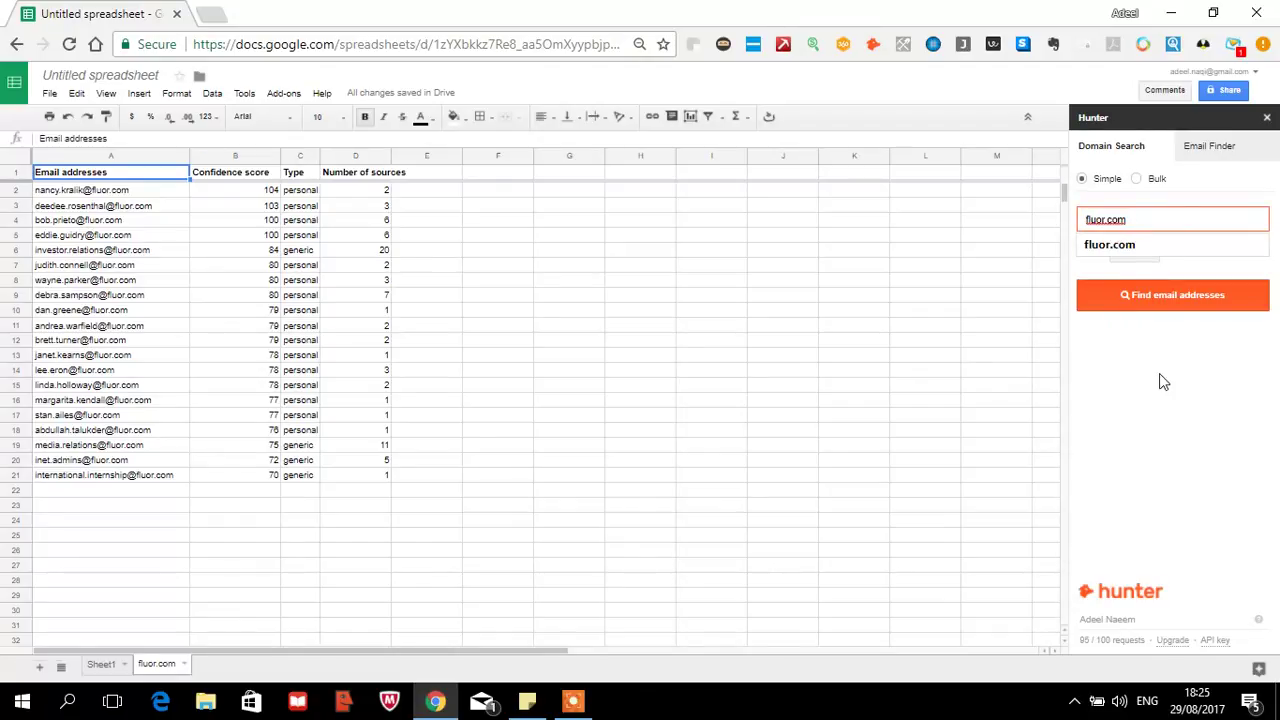
{"action": "key", "text": "BackSpace"}
{"action": "type", "text": "boeing"}
{"action": "key", "text": "ctrl+a"}
{"action": "type", "text": "berkeley"}
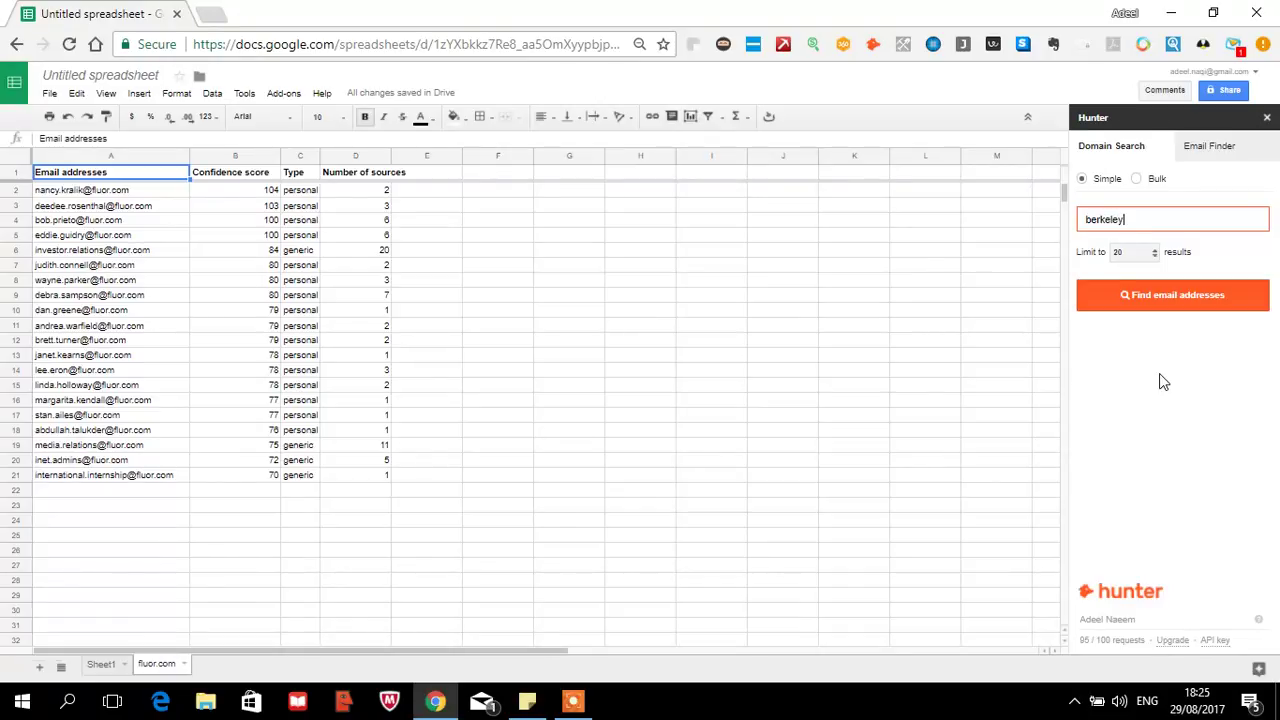
{"action": "type", "text": "eng.co"}
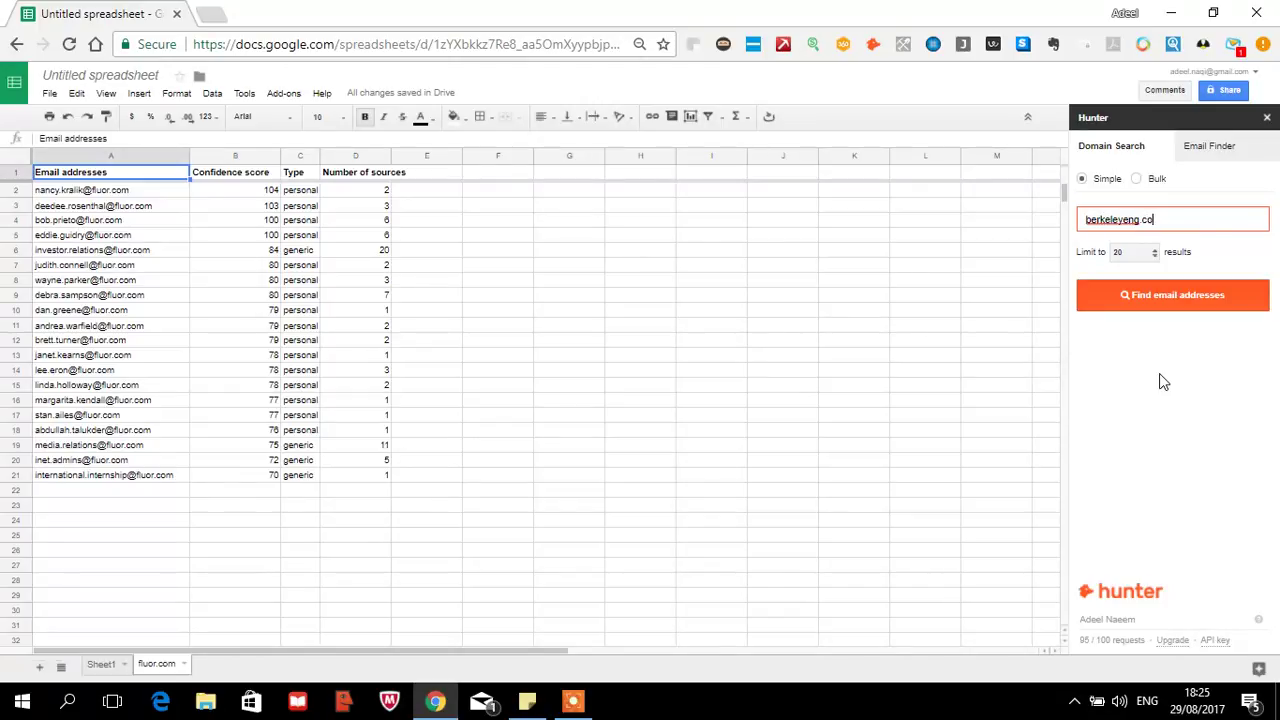
{"action": "type", "text": "m"}
{"action": "key", "text": "Return"}
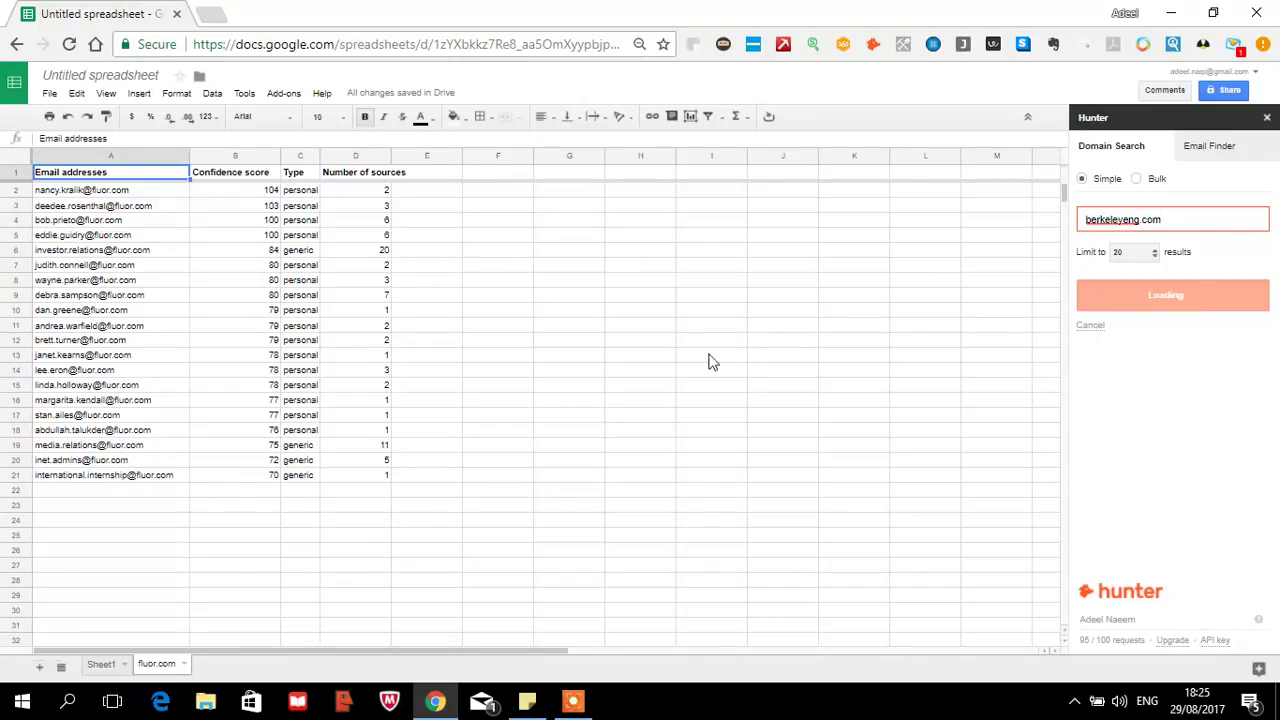
Compare the fluor.com and berkeleyeng.com result sheets, then select the domain text
{"action": "left_click", "coordinate": [159, 667]}
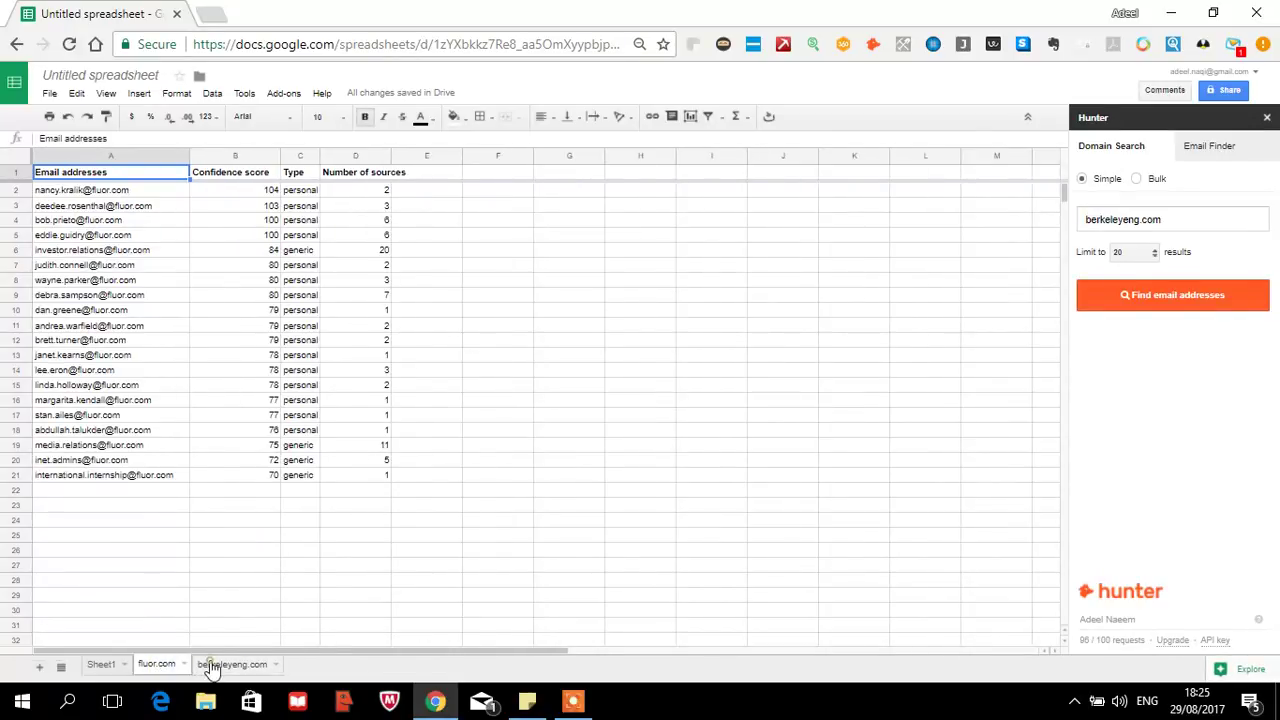
{"action": "left_click", "coordinate": [230, 665]}
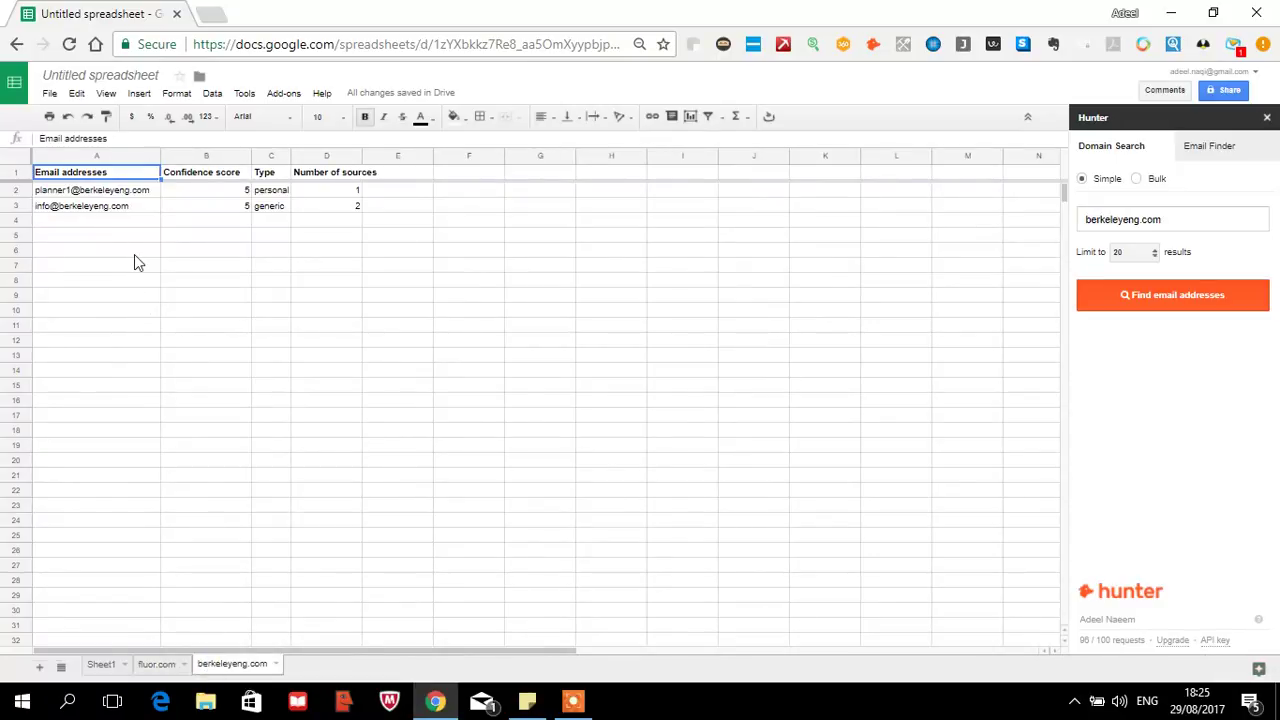
{"action": "left_click_drag", "start_coordinate": [1198, 215], "coordinate": [1078, 226]}
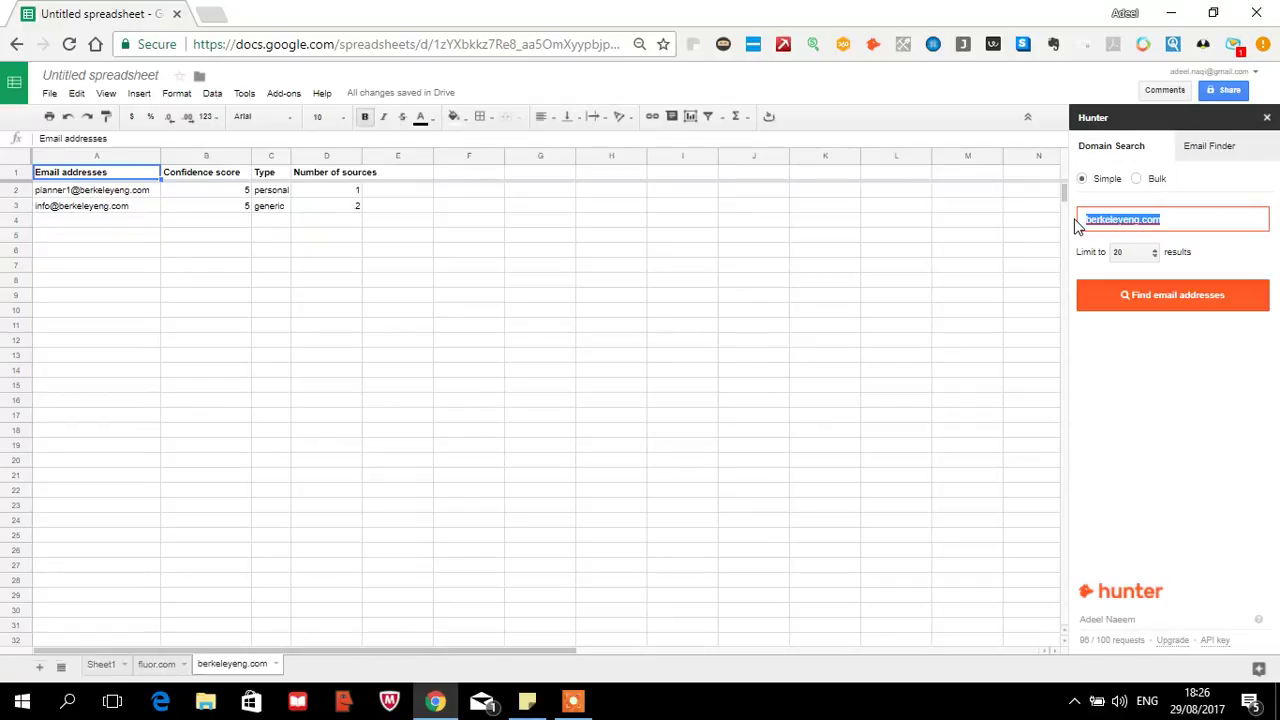
Search Hunter for ppa.com.pk using the autofill suggestion
{"action": "type", "text": "ppa.com"}
{"action": "key", "text": "Down"}
{"action": "key", "text": "Return"}
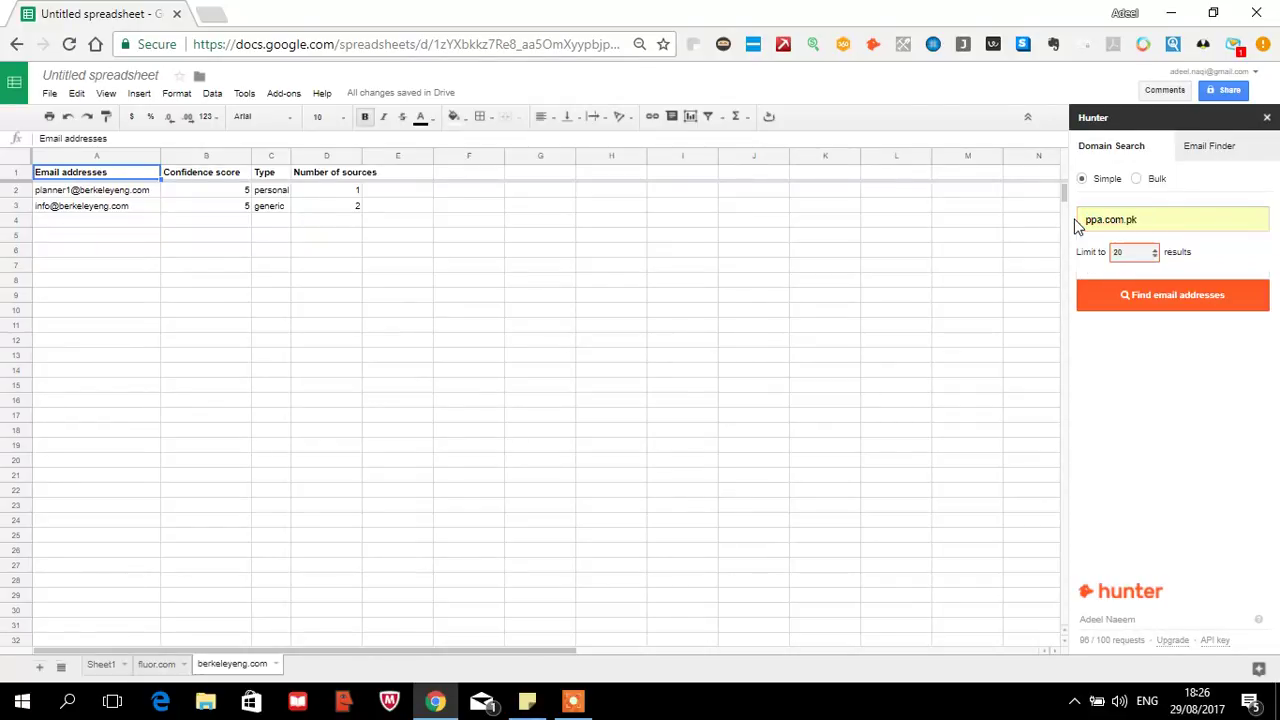
{"action": "left_click", "coordinate": [1185, 313]}
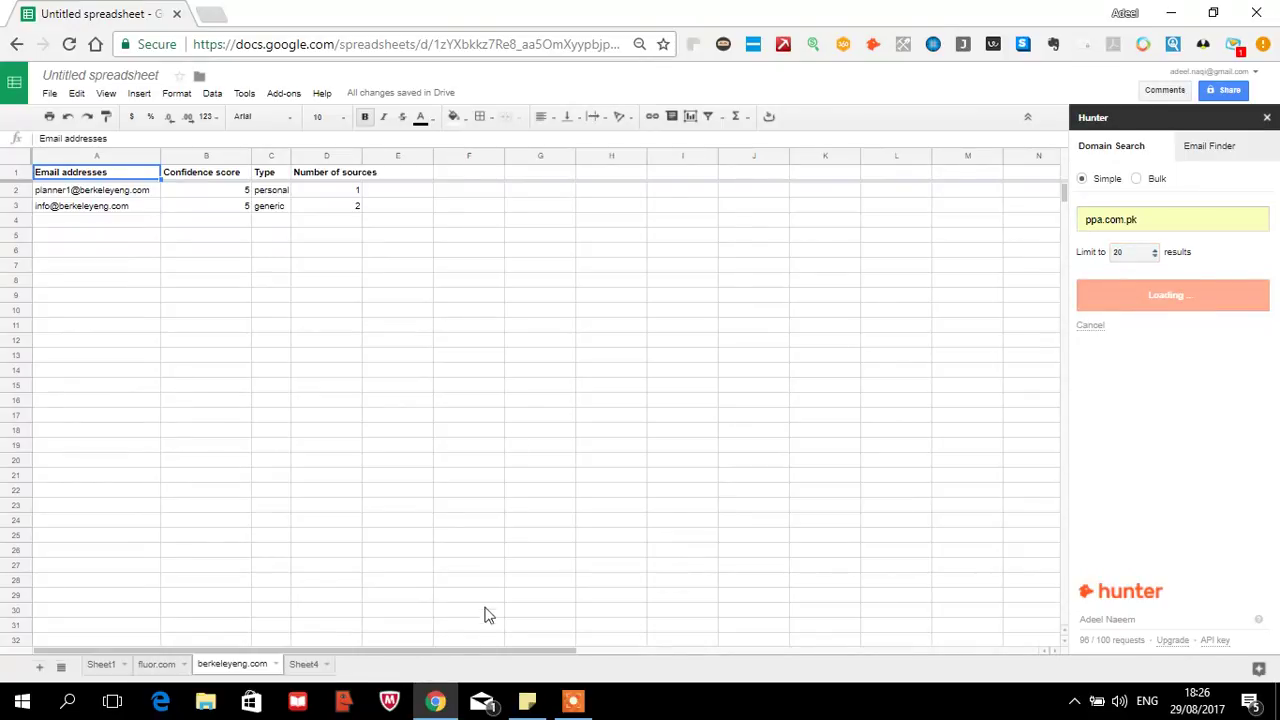
Select the six addresses in A2:A7 on the ppa.com.pk sheet and clear the domain box
{"action": "left_click", "coordinate": [306, 664]}
{"action": "left_click_drag", "start_coordinate": [63, 191], "coordinate": [77, 266]}
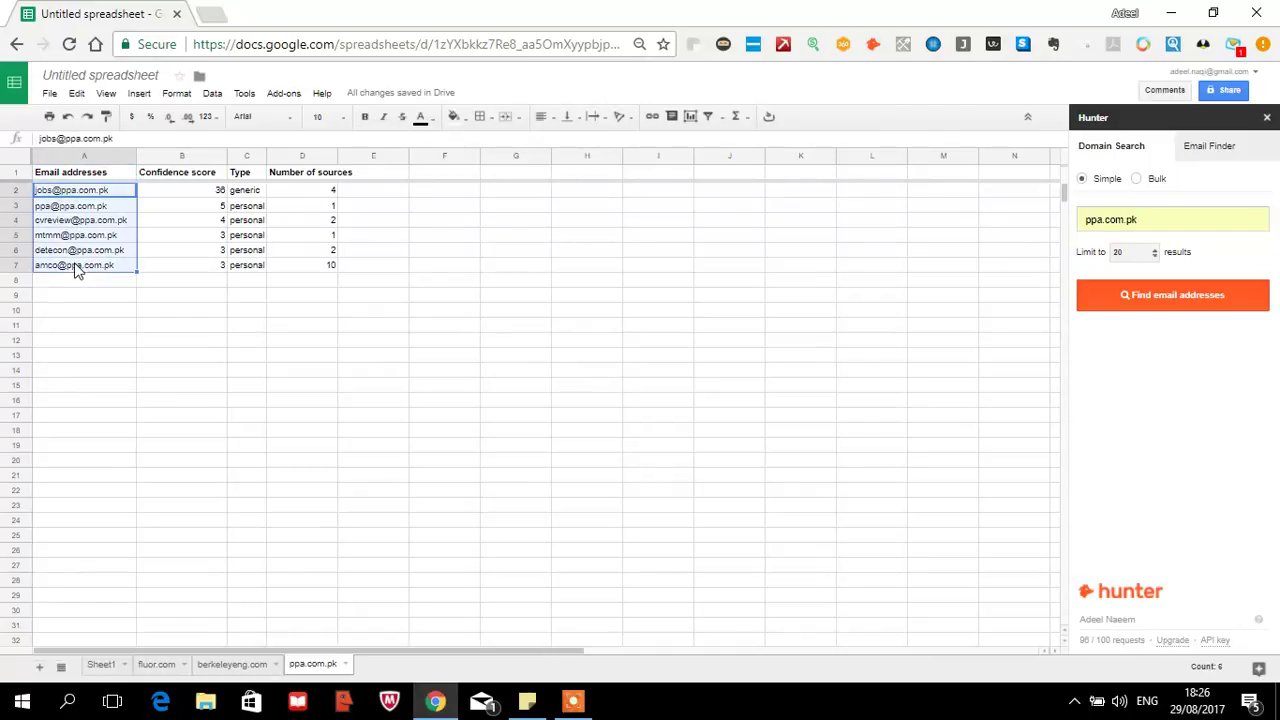
{"action": "triple_click", "coordinate": [1163, 225]}
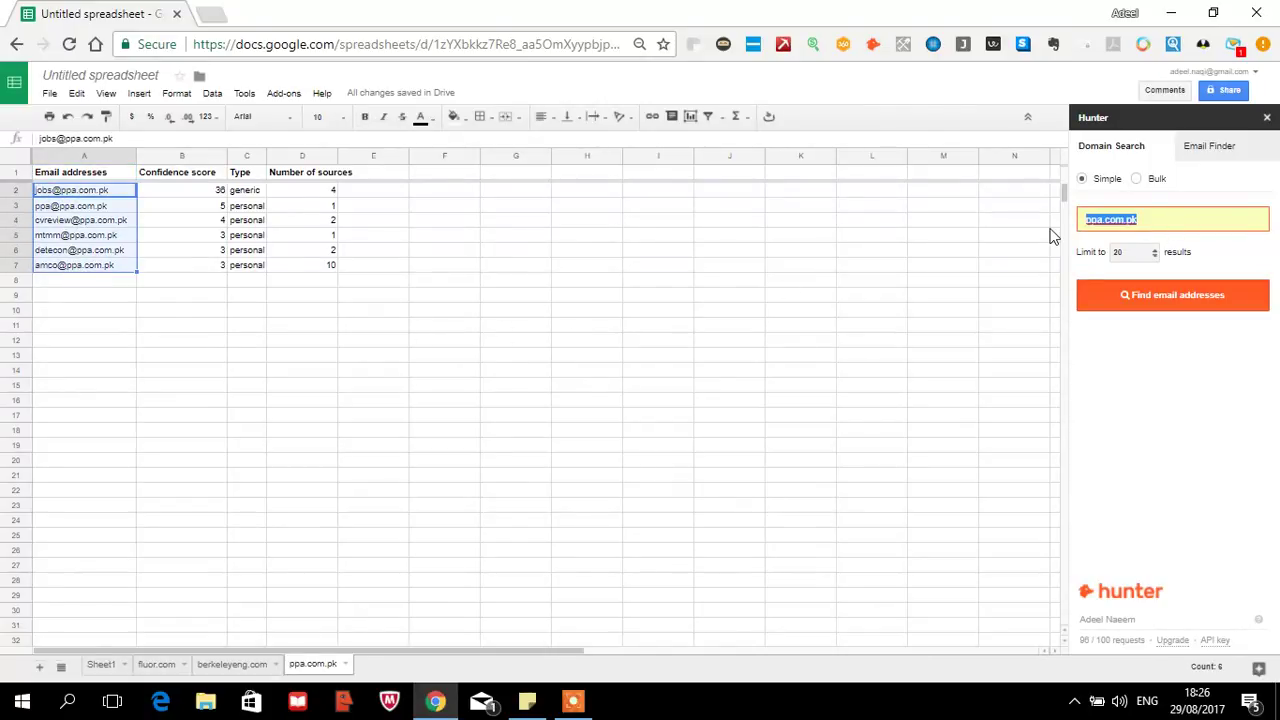
{"action": "key", "text": "BackSpace"}
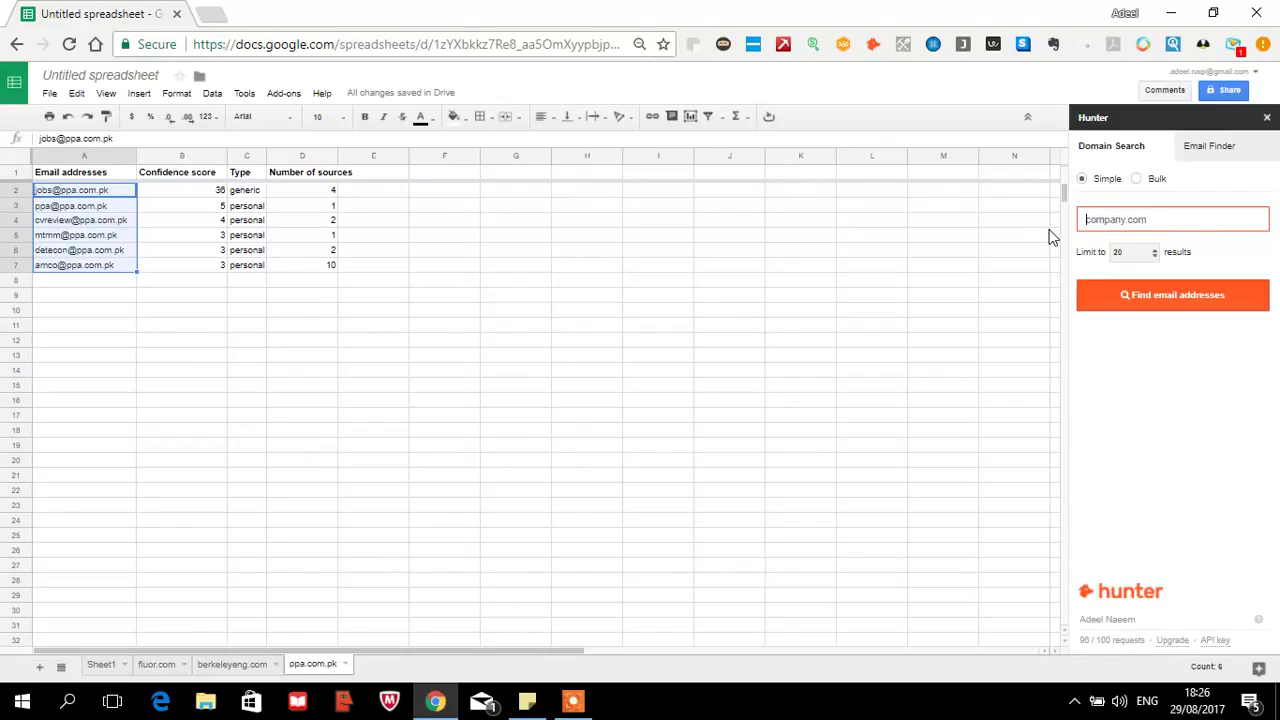
Search Hunter for toco.com.sa, then clear the domain box
{"action": "left_click", "coordinate": [1088, 219]}
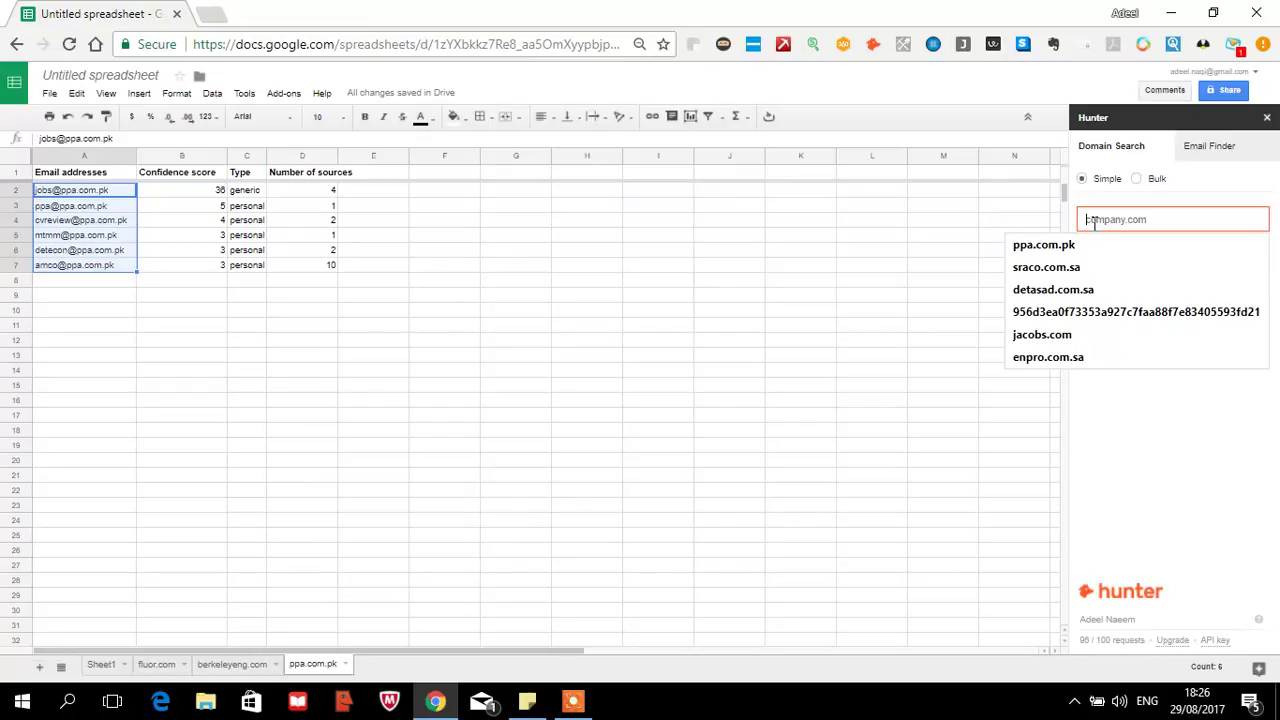
{"action": "type", "text": "teco"}
{"action": "type", "text": ".com.sa"}
{"action": "left_click", "coordinate": [1108, 297]}
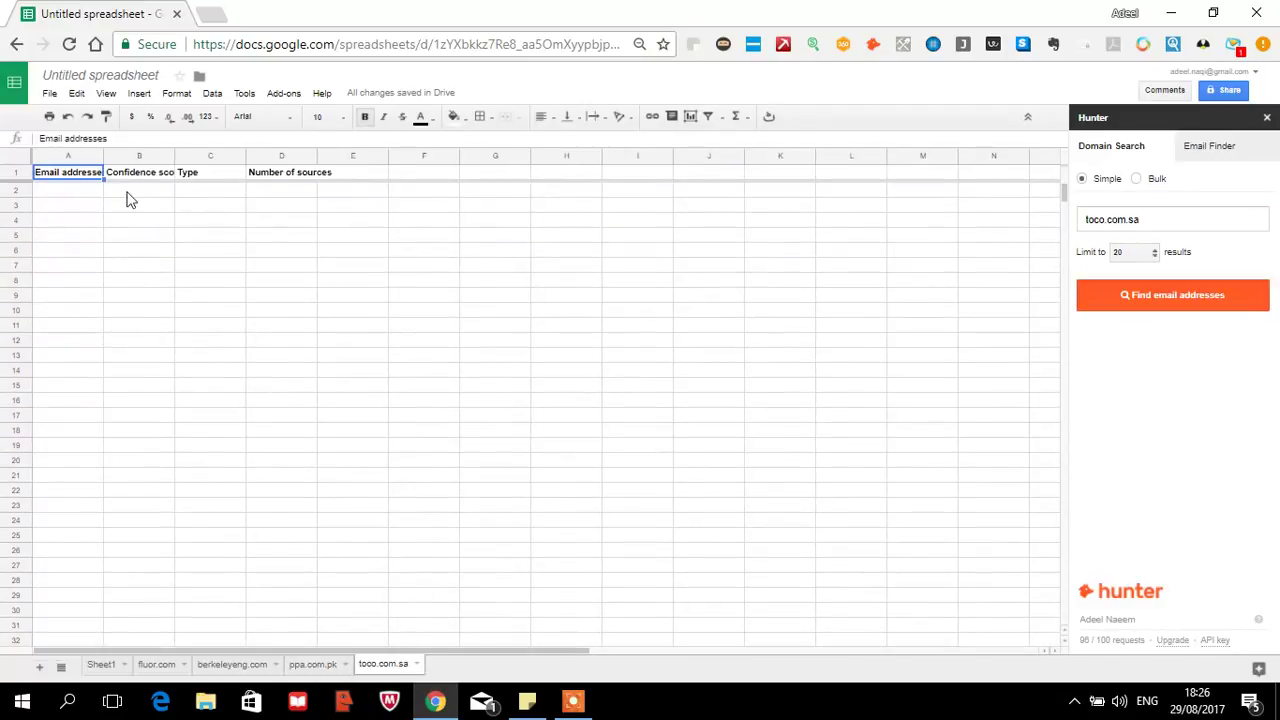
{"action": "left_click_drag", "start_coordinate": [1160, 221], "coordinate": [1058, 251]}
{"action": "key", "text": "BackSpace"}
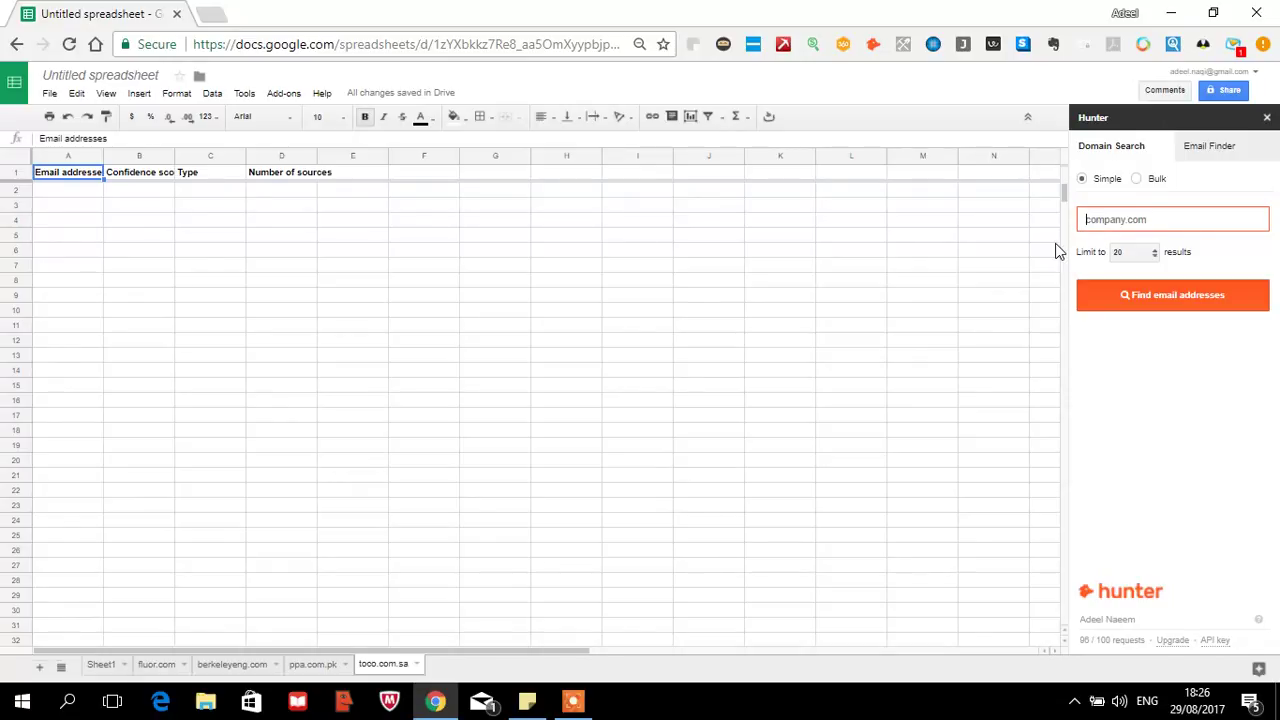
Search Hunter for ncc.com.sa, producing a sheet of 11 personal addresses
{"action": "type", "text": "ncc.com.sa"}
{"action": "left_click", "coordinate": [1111, 296]}
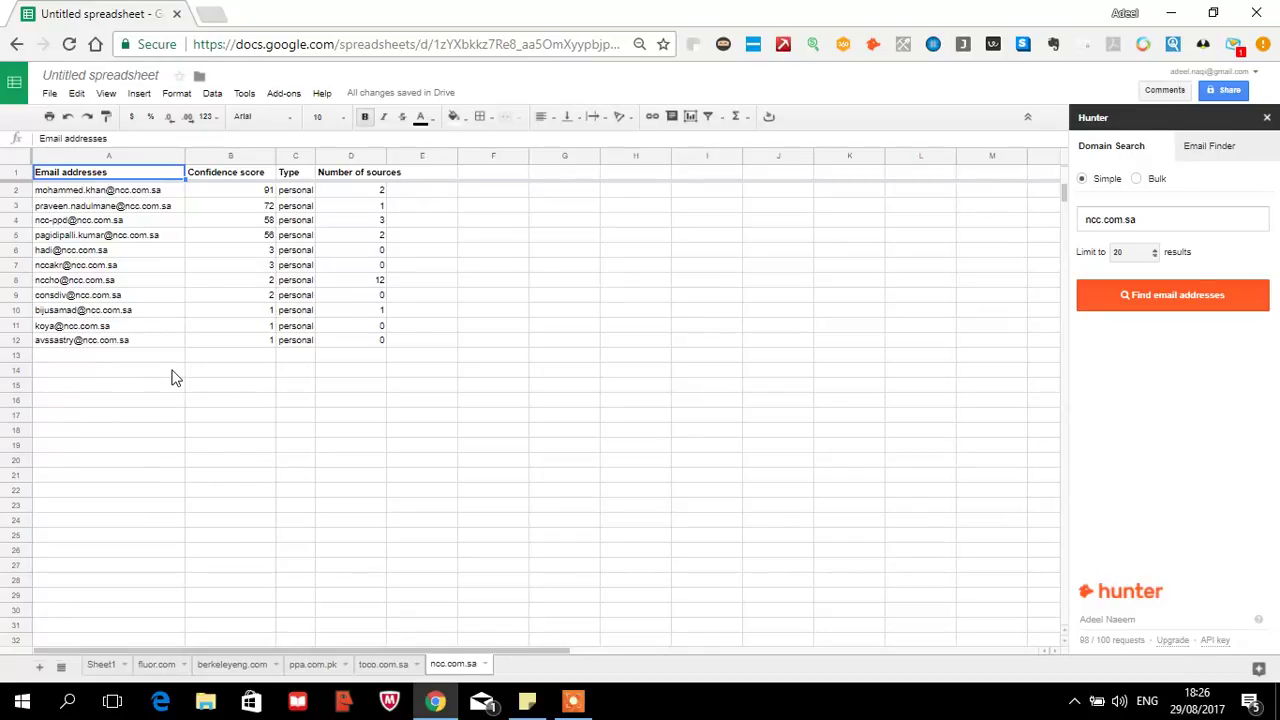
{"action": "mouse_move", "coordinate": [588, 706]}
{"action": "left_click", "coordinate": [573, 701]}
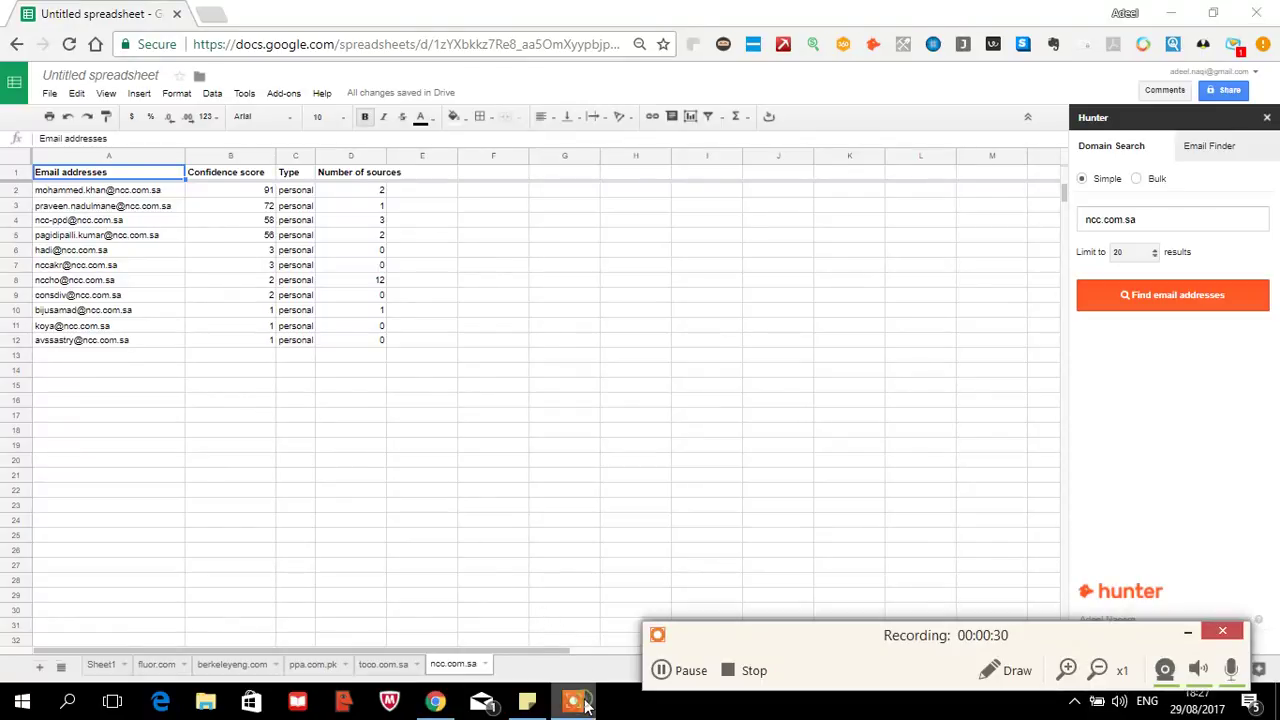
{"action": "left_click", "coordinate": [757, 671]}
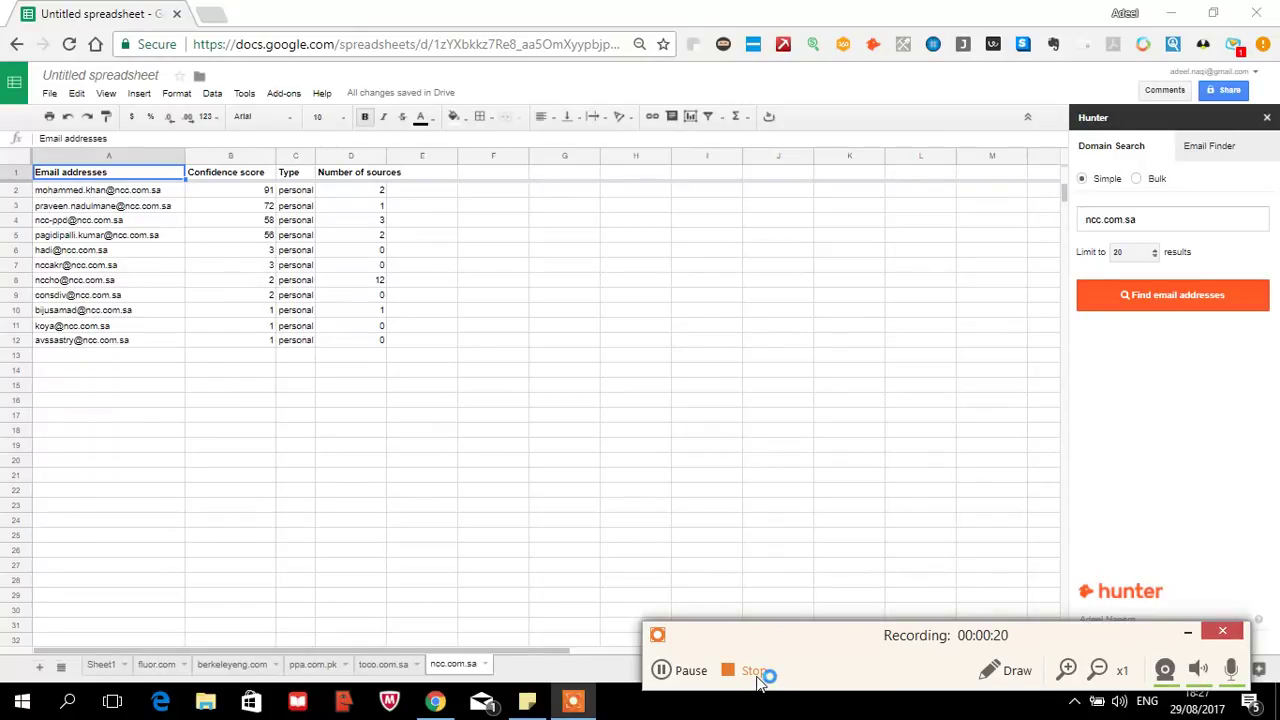